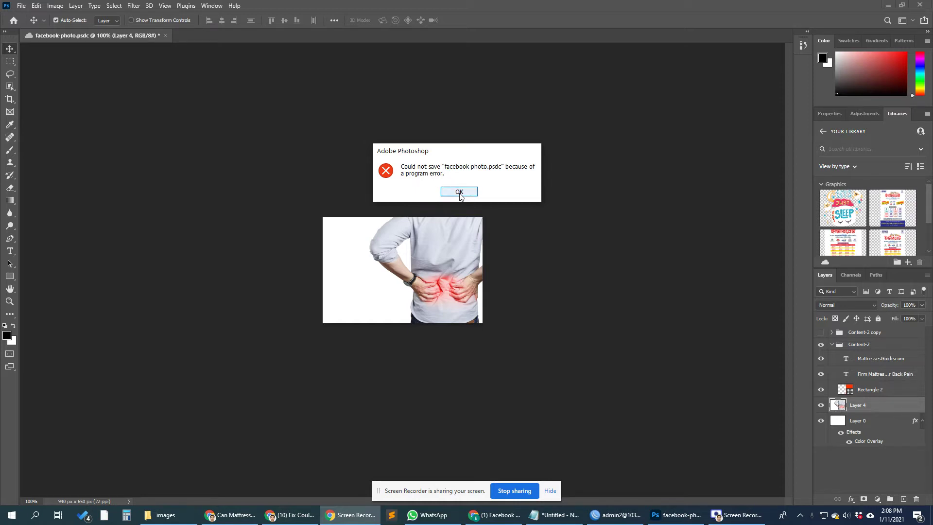
# Dismiss the error, retry saving facebook-photo.psdc with Ctrl+S, and dismiss the repeated program error
pyautogui.click(459, 194)
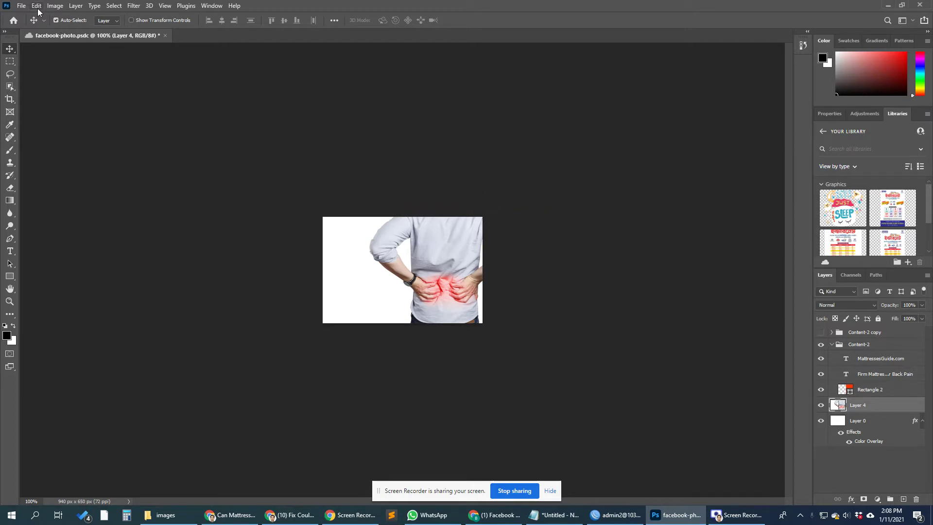
pyautogui.hotkey('ctrl', 's')
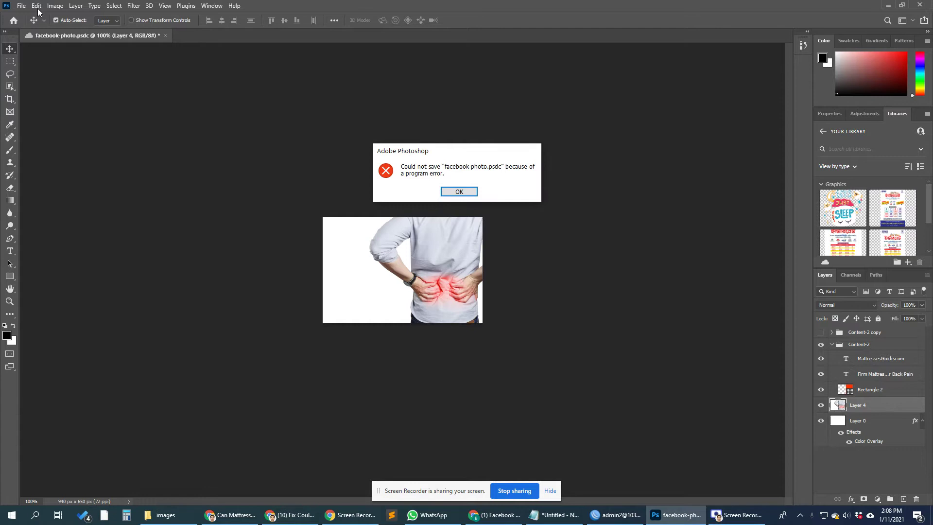
pyautogui.click(459, 192)
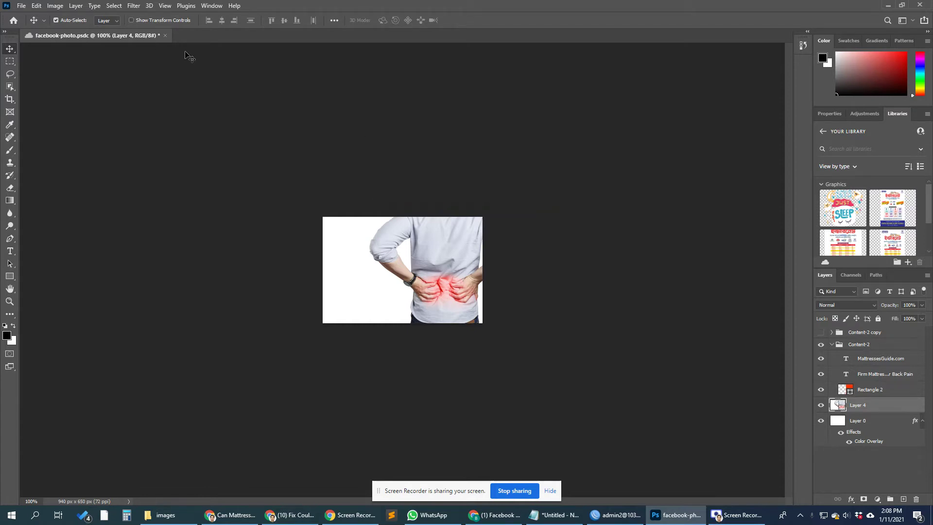
# Open and close the Edit menu, select the Rectangle 2 layer, and launch Task Manager
pyautogui.click(36, 6)
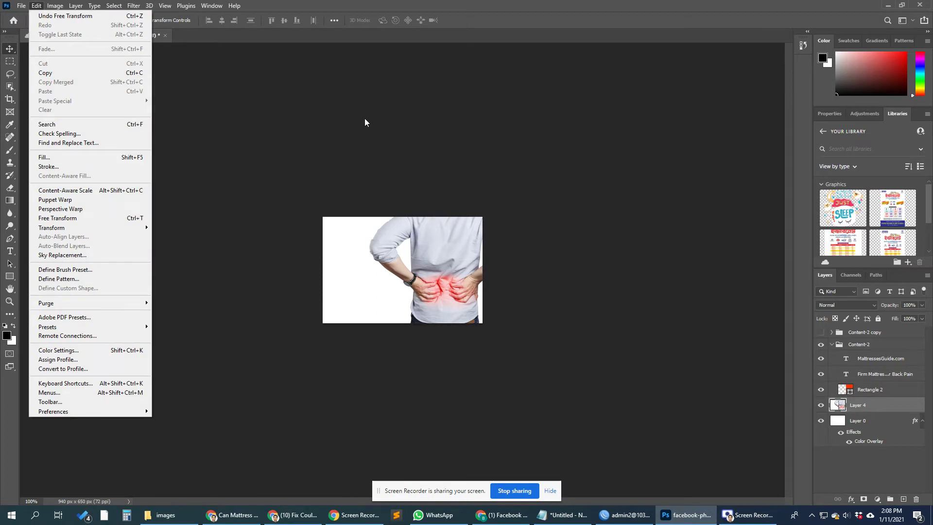
pyautogui.click(372, 118)
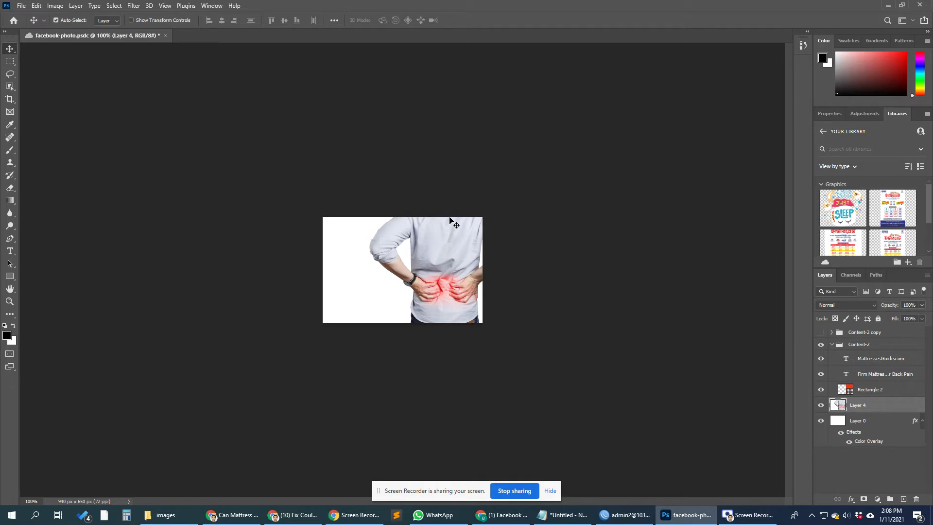
pyautogui.hotkey('alt', ']')
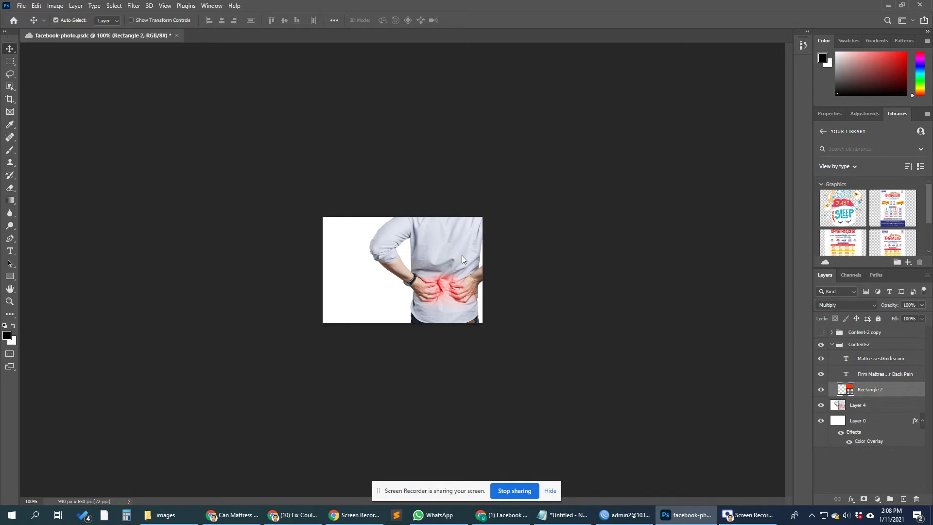
pyautogui.hotkey('ctrl', 'shift', 'Escape')
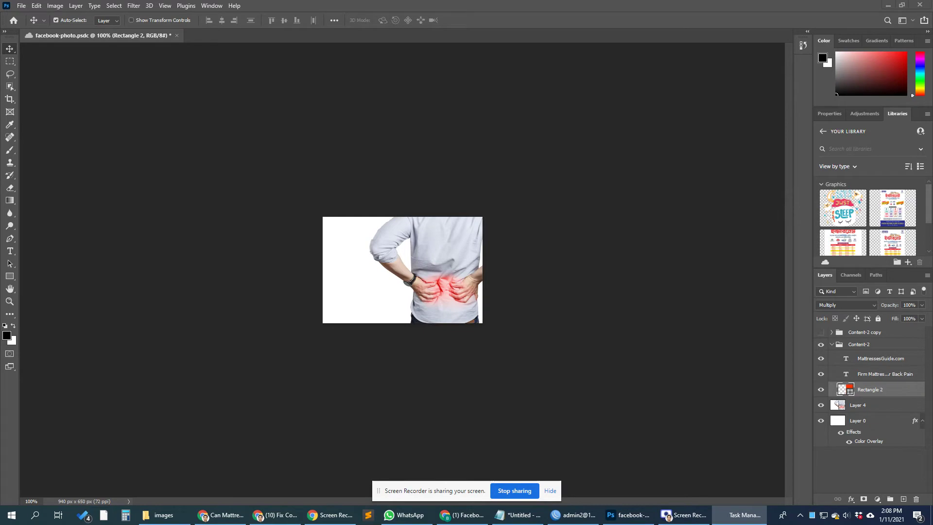
# Select the Adobe Photoshop 2021 process in Task Manager, then close Task Manager
pyautogui.click(314, 193)
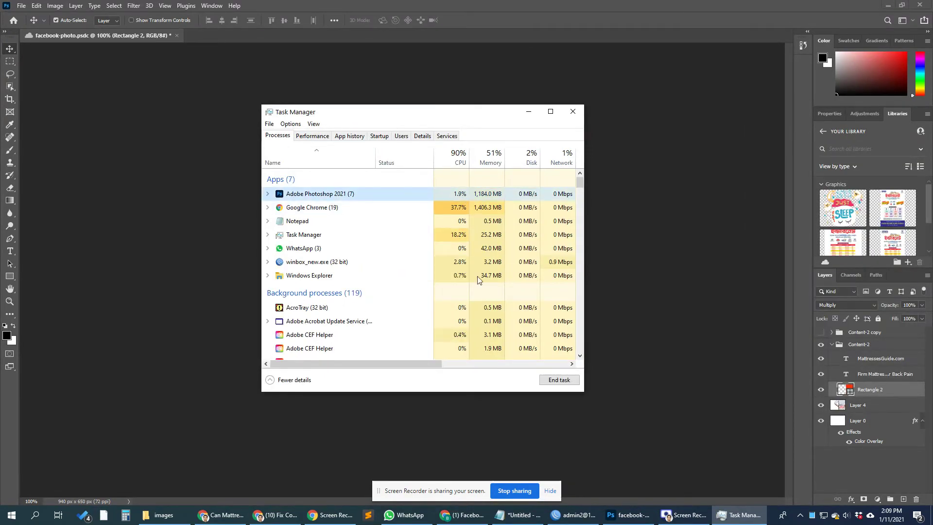
pyautogui.click(578, 114)
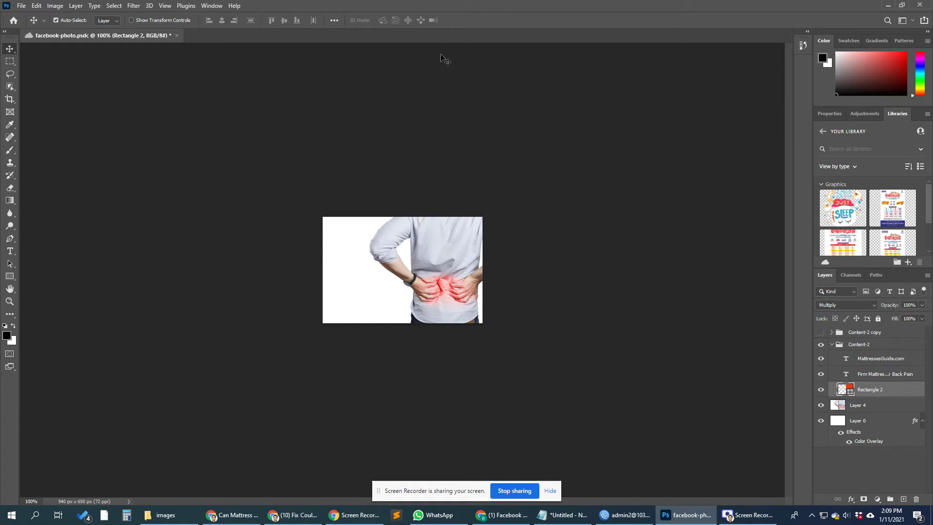
# Open the Preferences dialog on its General page via Edit > Preferences > General
pyautogui.click(37, 6)
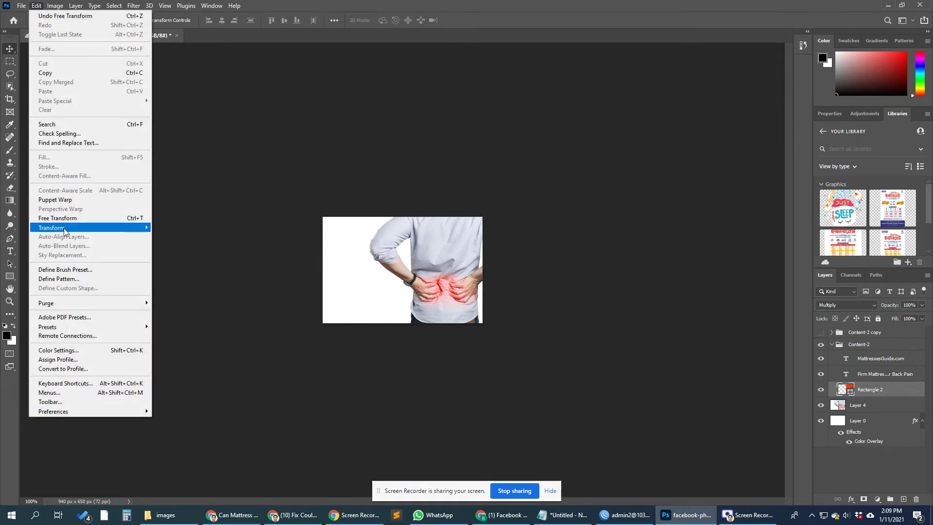
pyautogui.moveTo(53, 412)
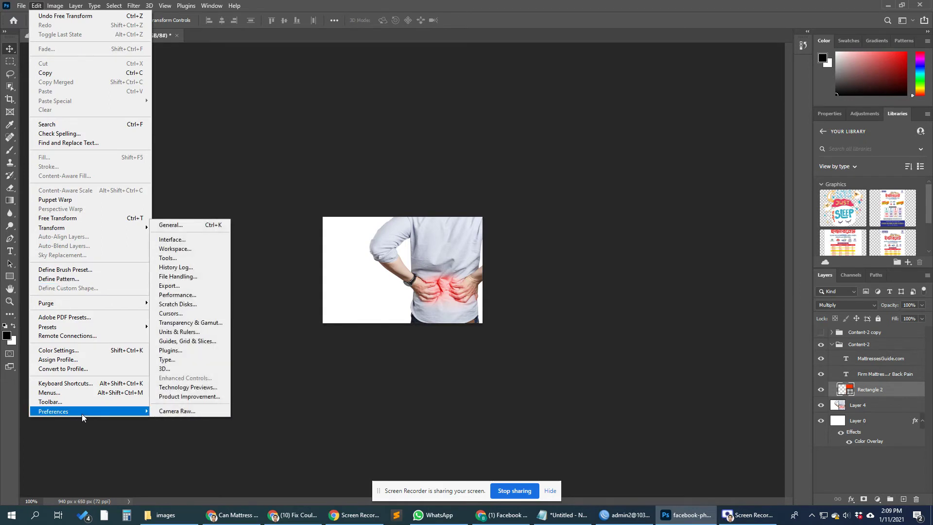
pyautogui.click(173, 225)
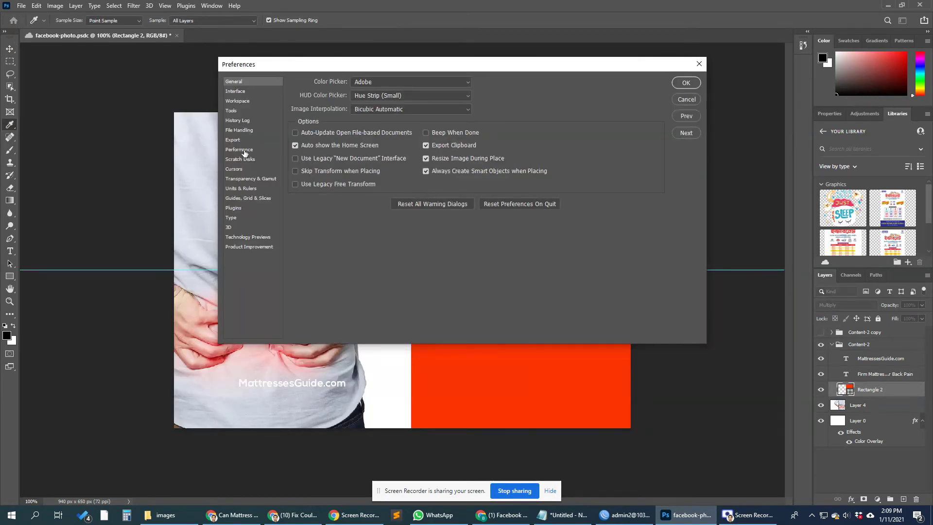
# Uncheck Use Graphics Processor on the Performance preferences page and confirm with OK
pyautogui.click(240, 150)
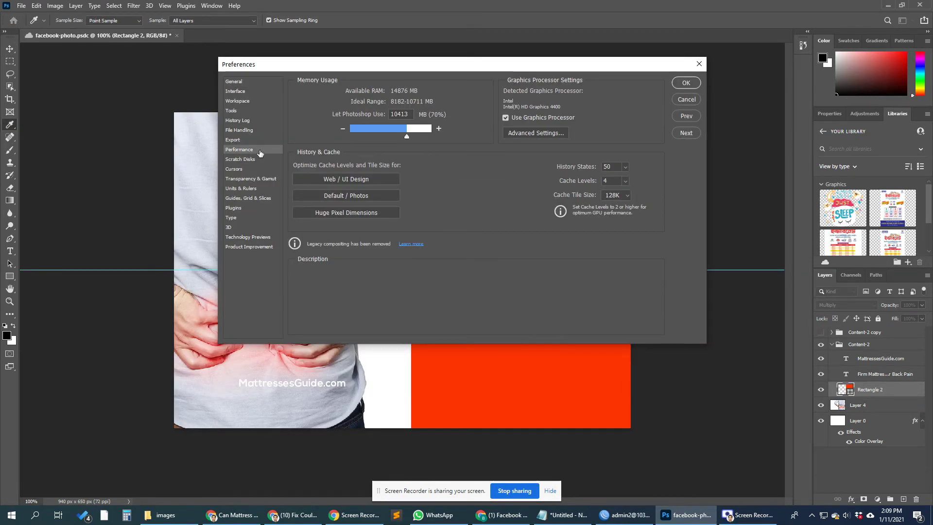
pyautogui.click(506, 119)
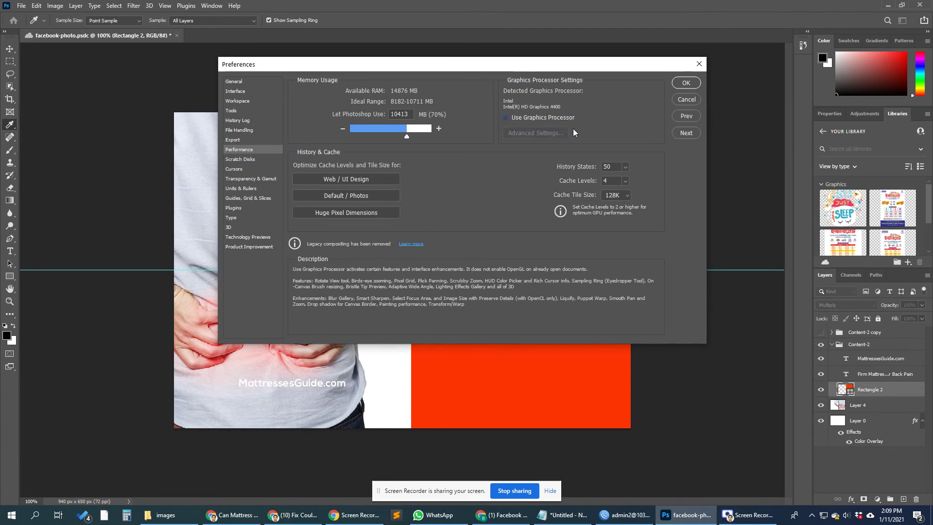
pyautogui.click(686, 83)
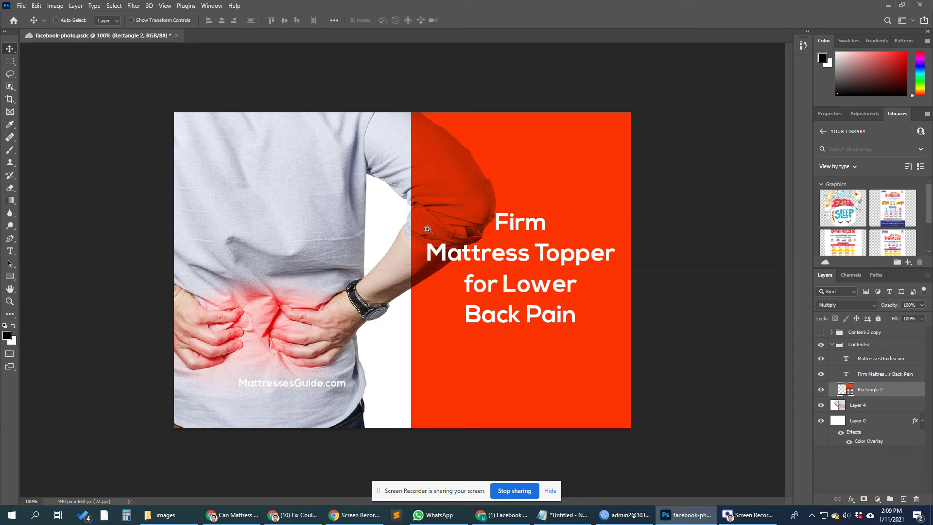
pyautogui.hotkey('ctrl', '-')
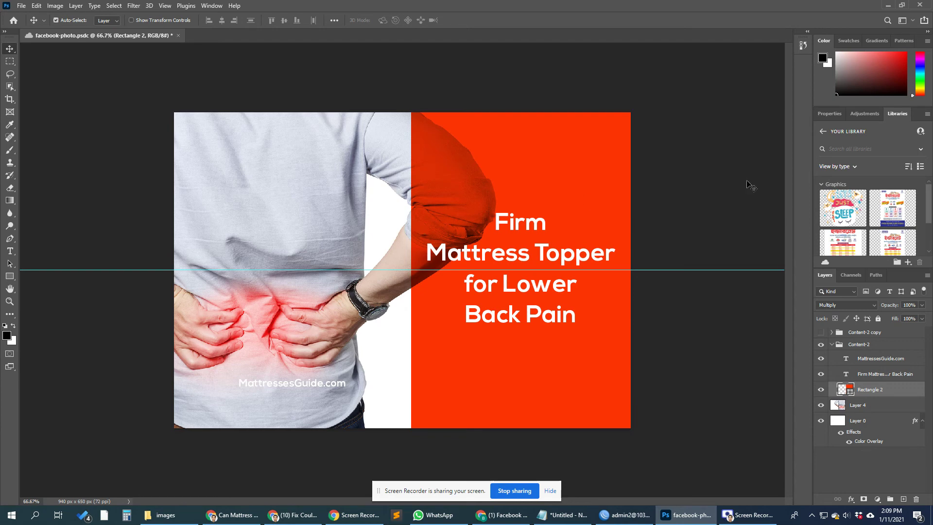